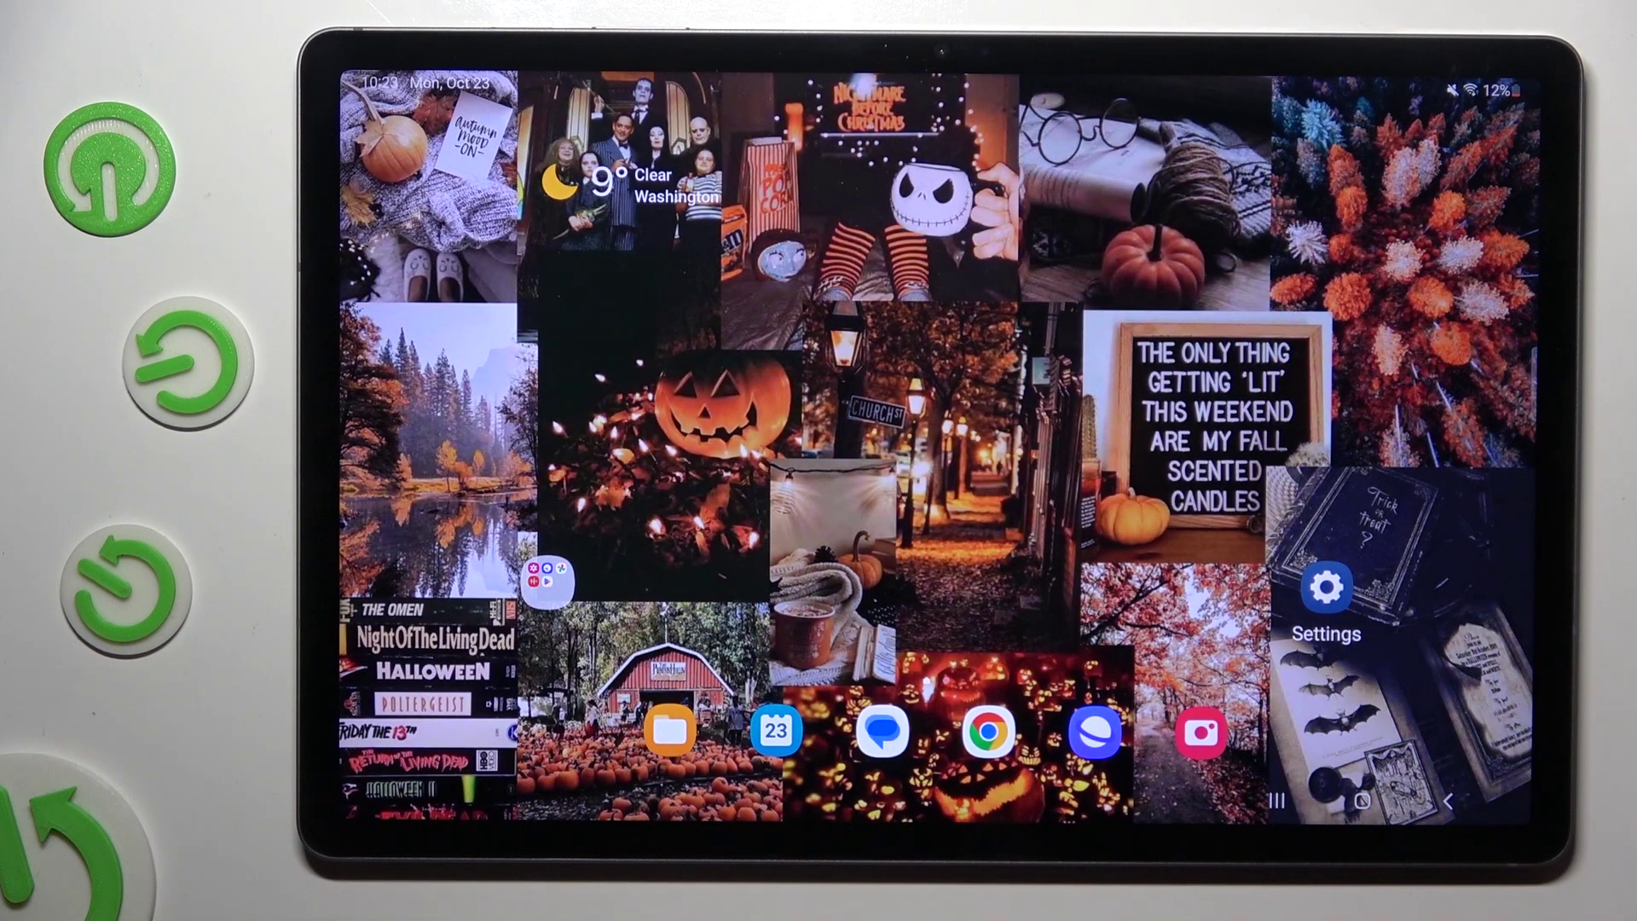
Step: Launch the Settings app and go to its Location page
{"action": "left_click", "coordinate": [1327, 589]}
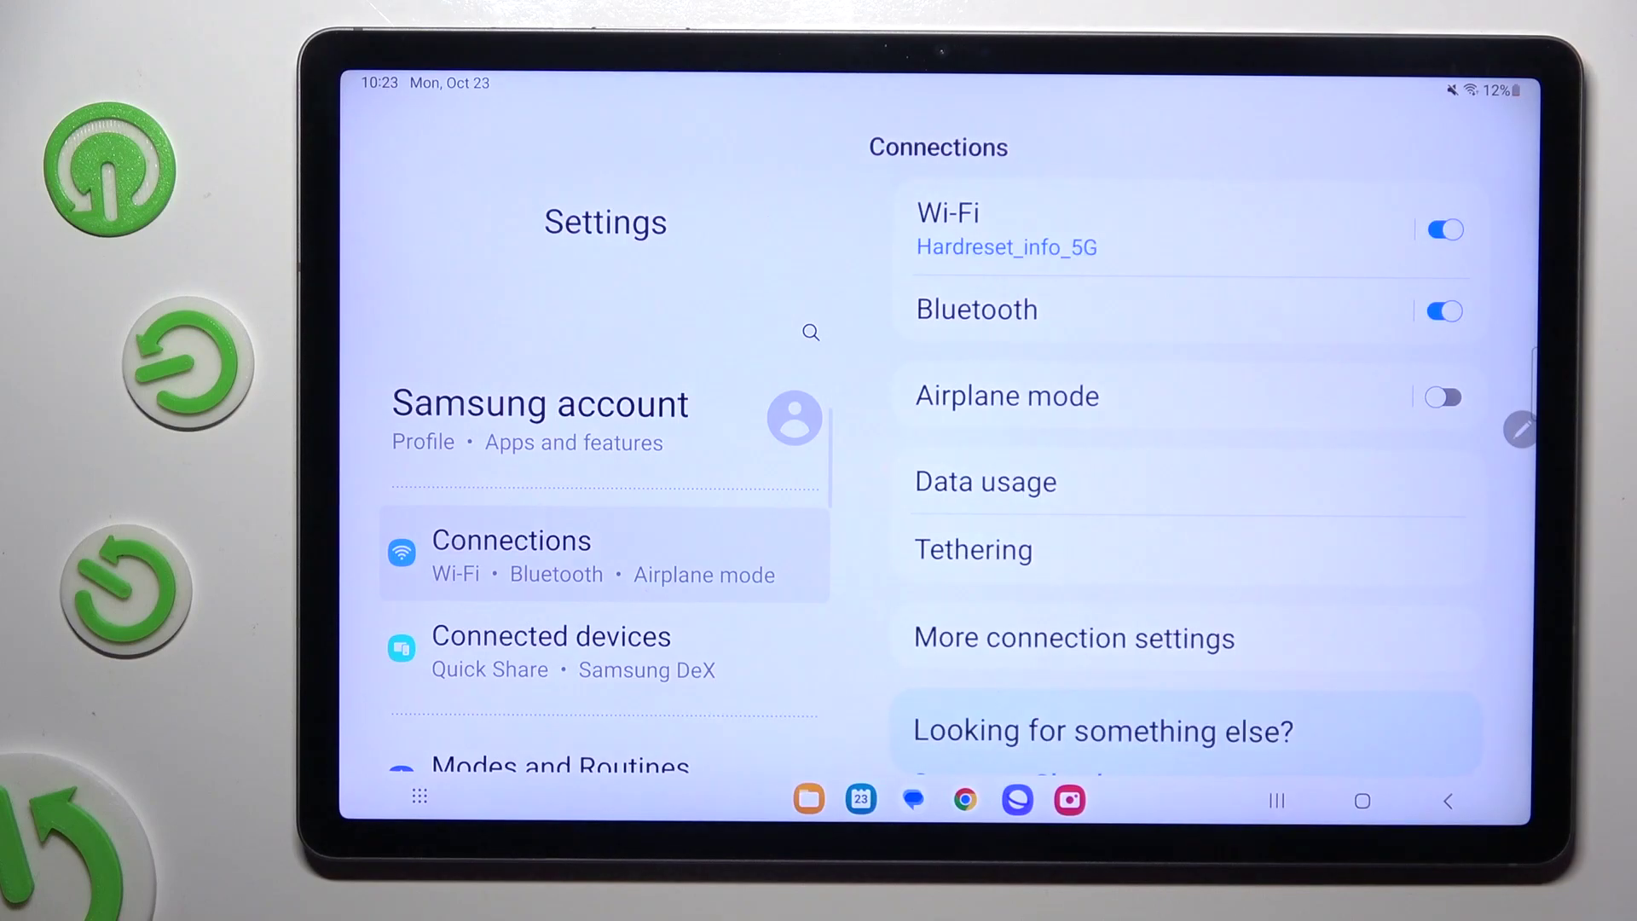
{"action": "scroll", "coordinate": [615, 576], "scroll_direction": "down", "scroll_amount": 6}
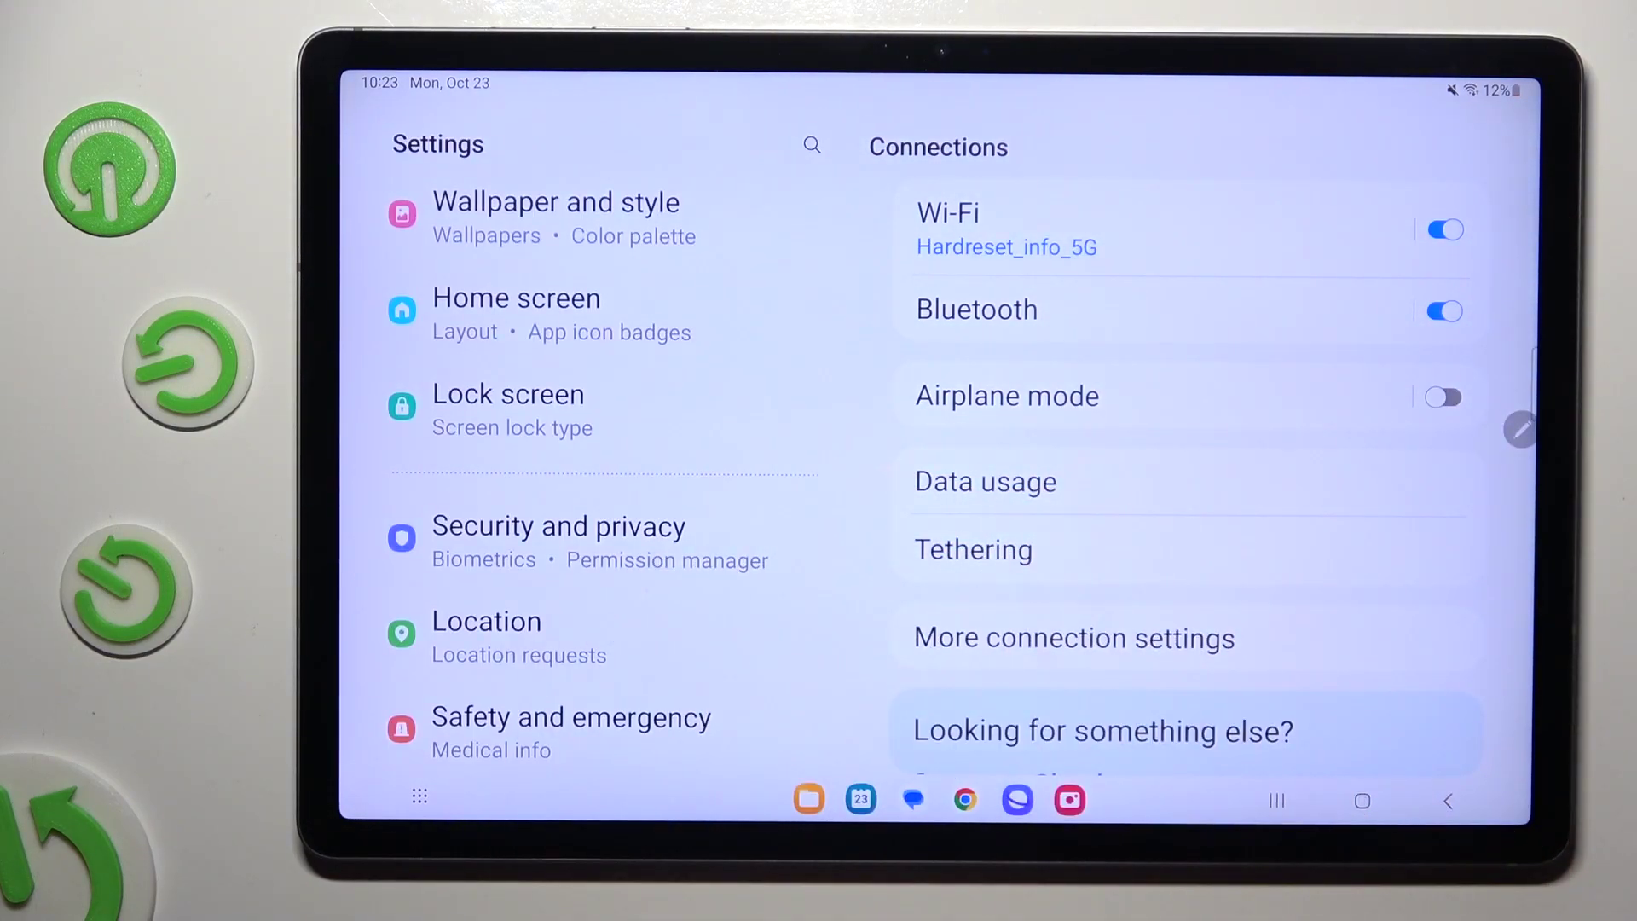
{"action": "left_click", "coordinate": [486, 636]}
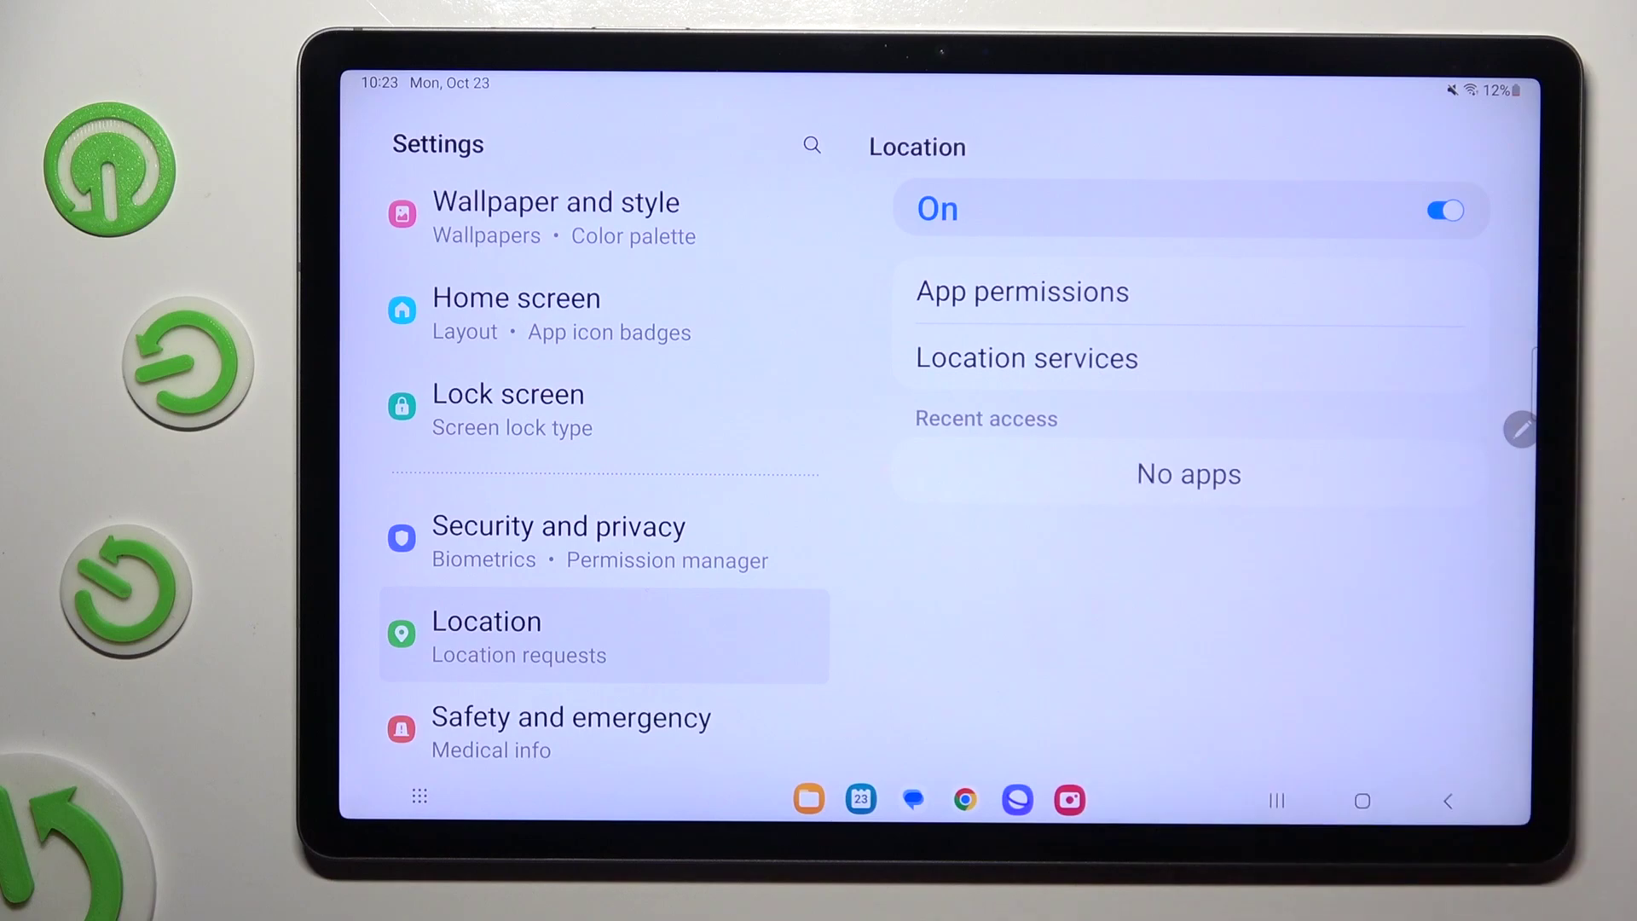
Step: Switch the Location toggle off, then back on so it shows On
{"action": "left_click", "coordinate": [1445, 211]}
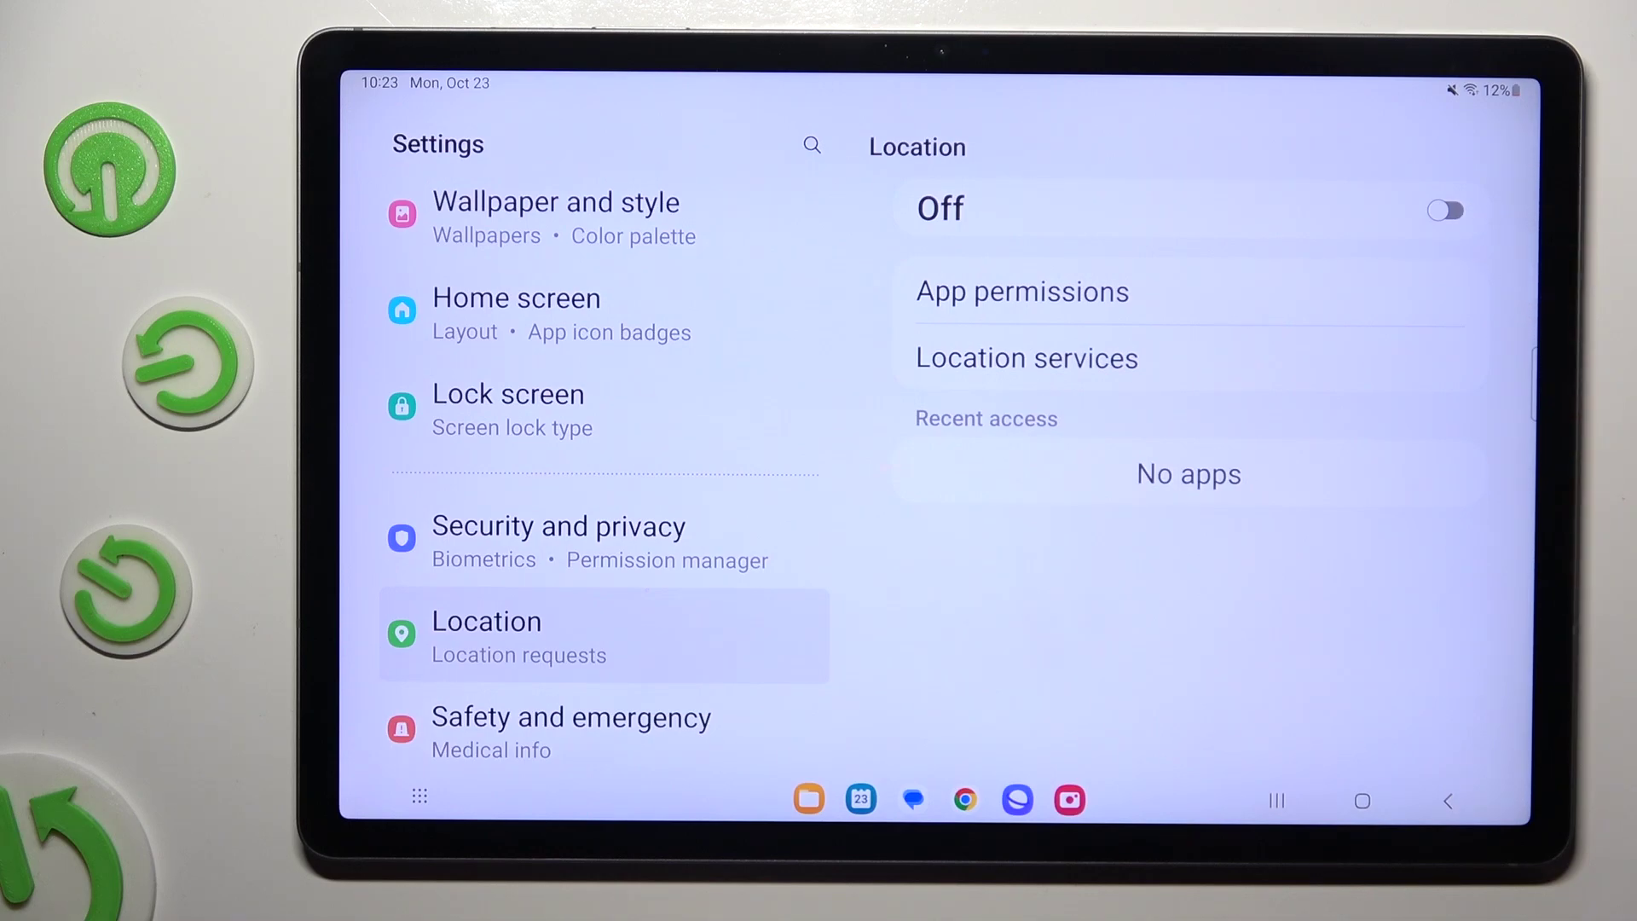
{"action": "left_click", "coordinate": [1444, 210]}
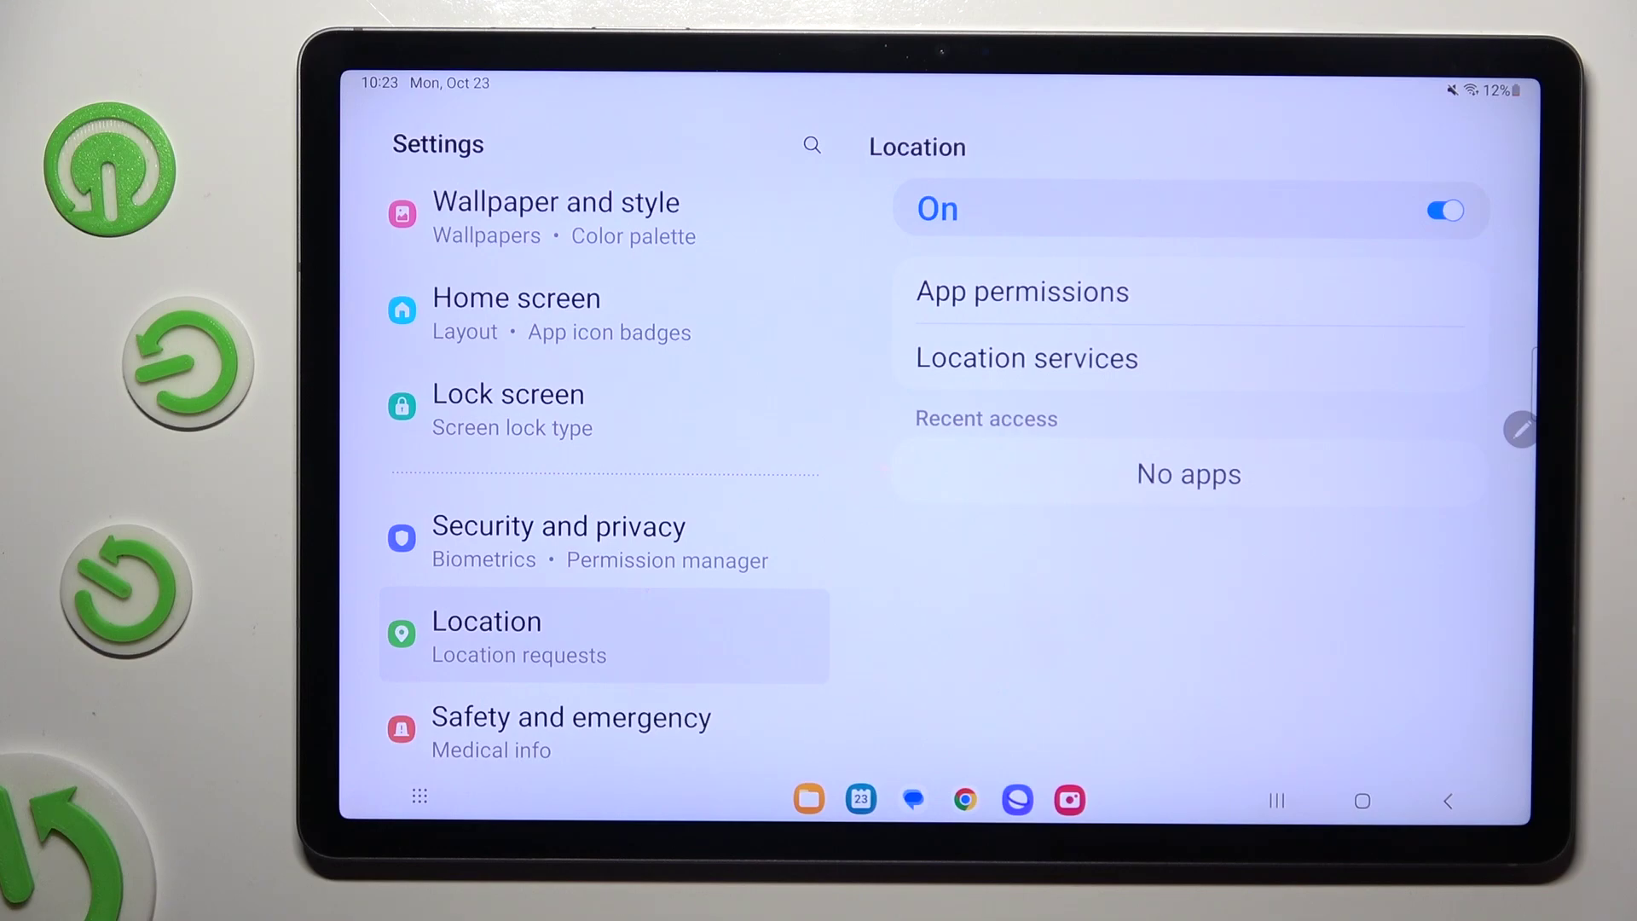
Step: Pull down the quick settings panel fully to reveal the Location, Wi-Fi and Bluetooth tiles
{"action": "left_click_drag", "start_coordinate": [1472, 76], "coordinate": [1471, 319]}
{"action": "left_click_drag", "start_coordinate": [1446, 192], "coordinate": [1433, 487]}
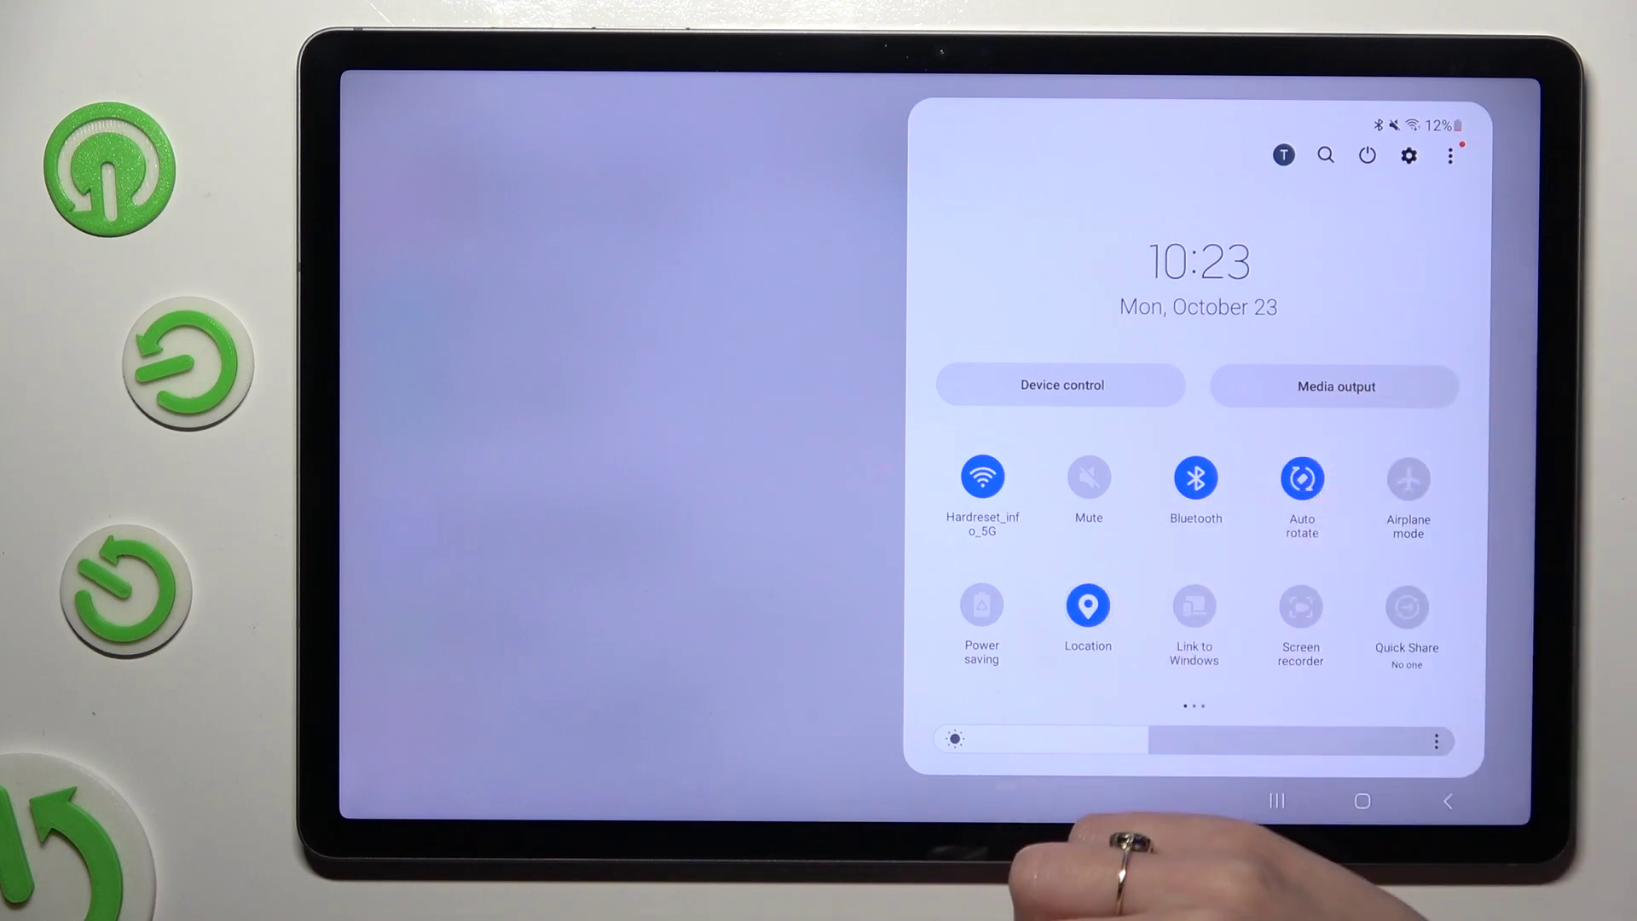
Step: Open the full Location page from quick settings and switch Location on, then off
{"action": "left_click", "coordinate": [1088, 606]}
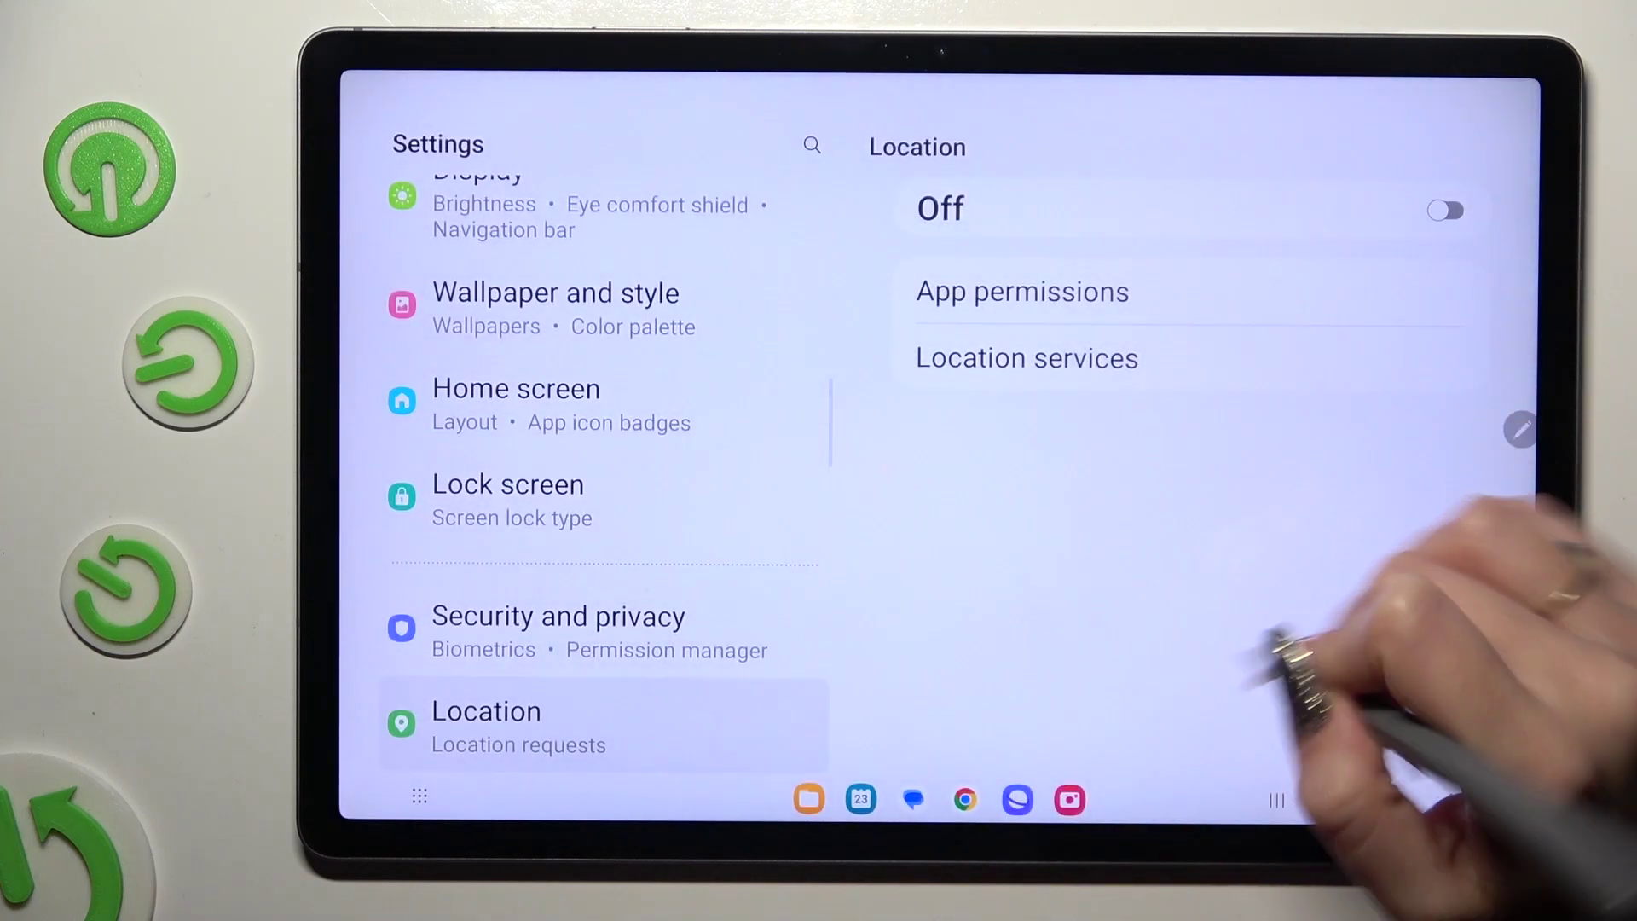
{"action": "left_click", "coordinate": [1443, 210]}
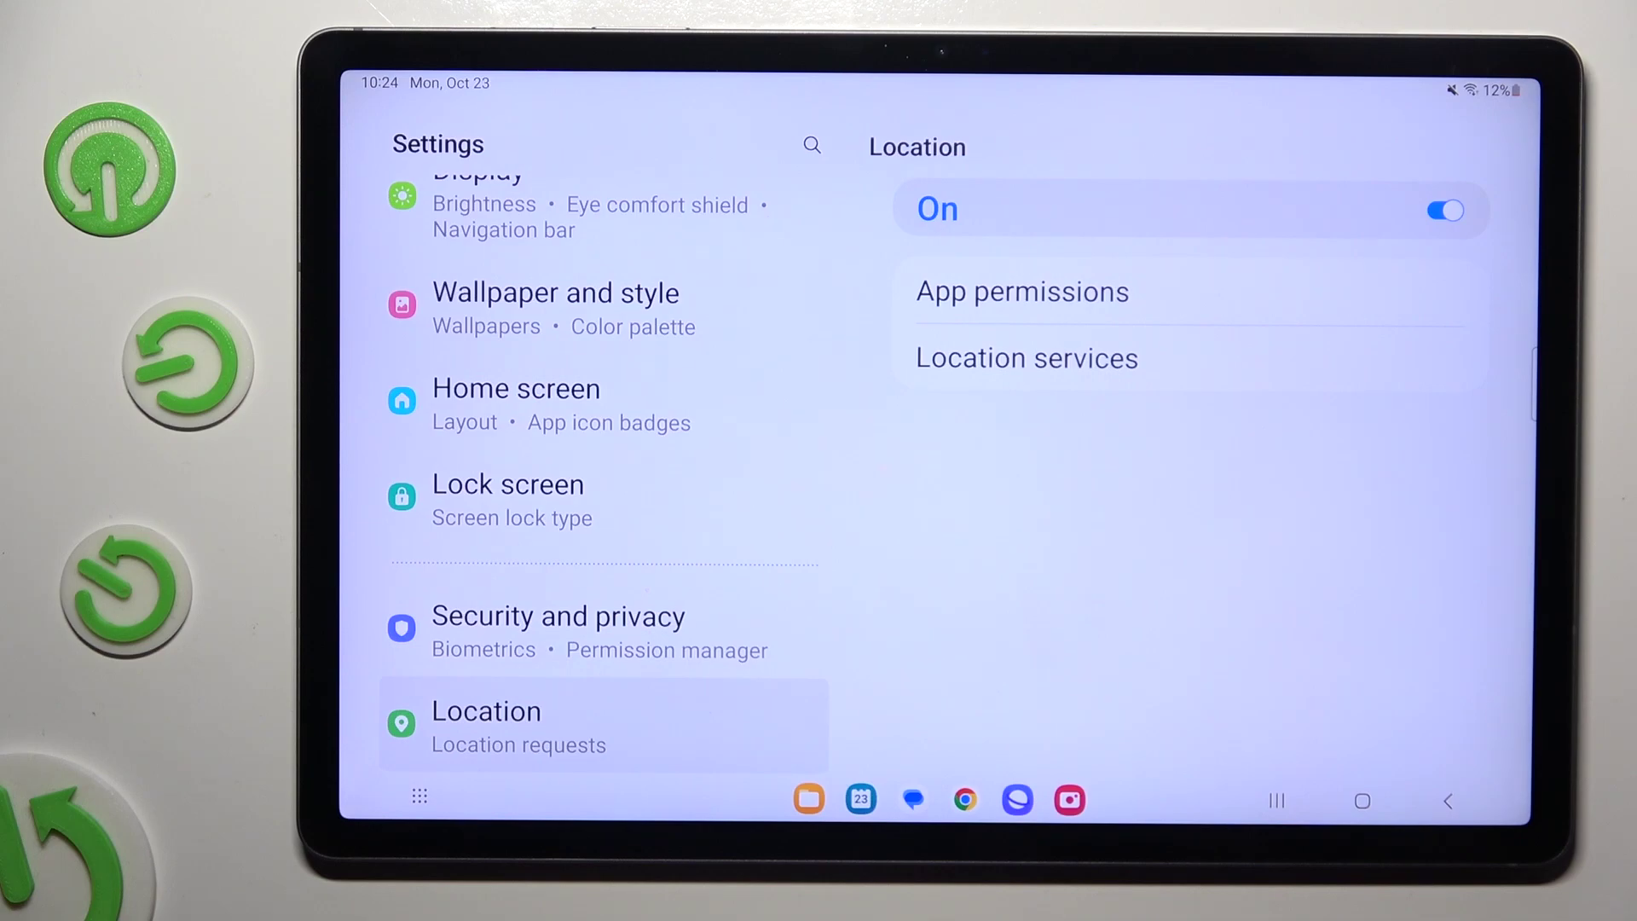
{"action": "left_click", "coordinate": [1445, 210]}
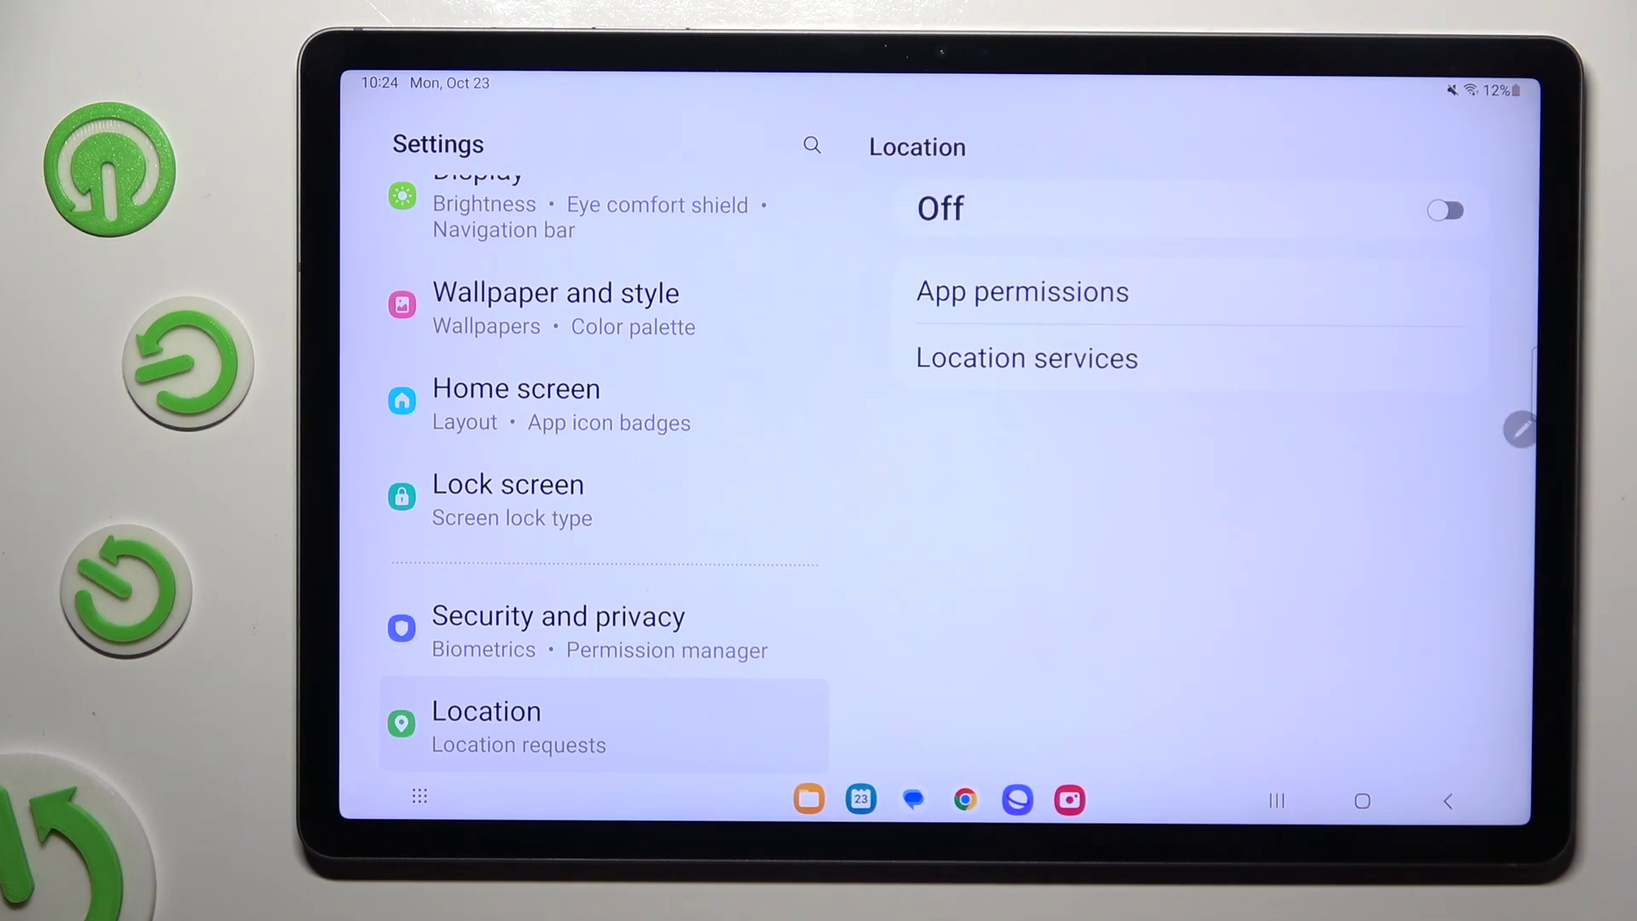